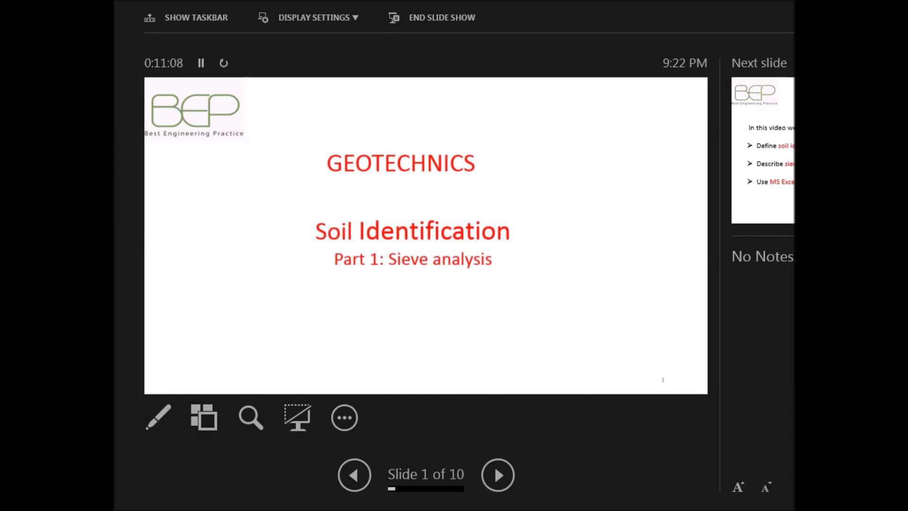
- Advance the slide show from the Soil Identification title slide to slide 2, Objectives
{"action": "key", "text": "Right"}
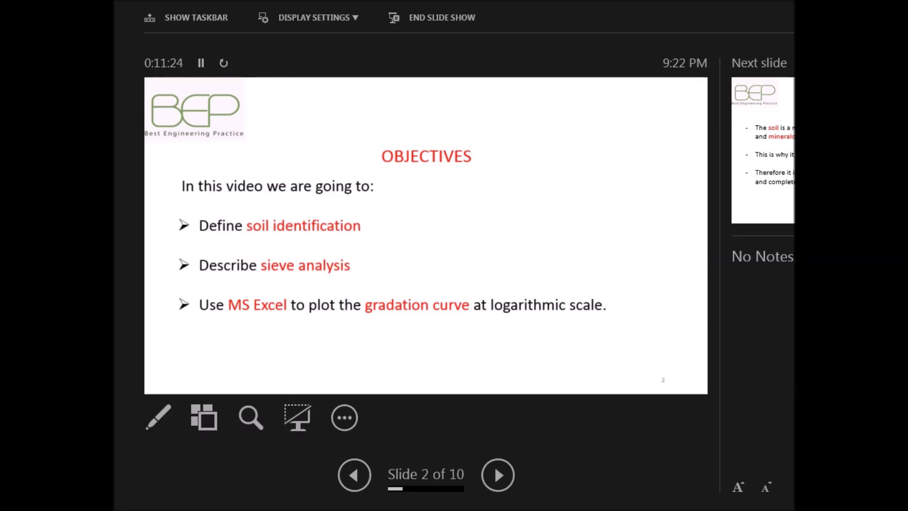
- Advance through slide 3 to slide 4, 'What is soil identification?'
{"action": "key", "text": "Right"}
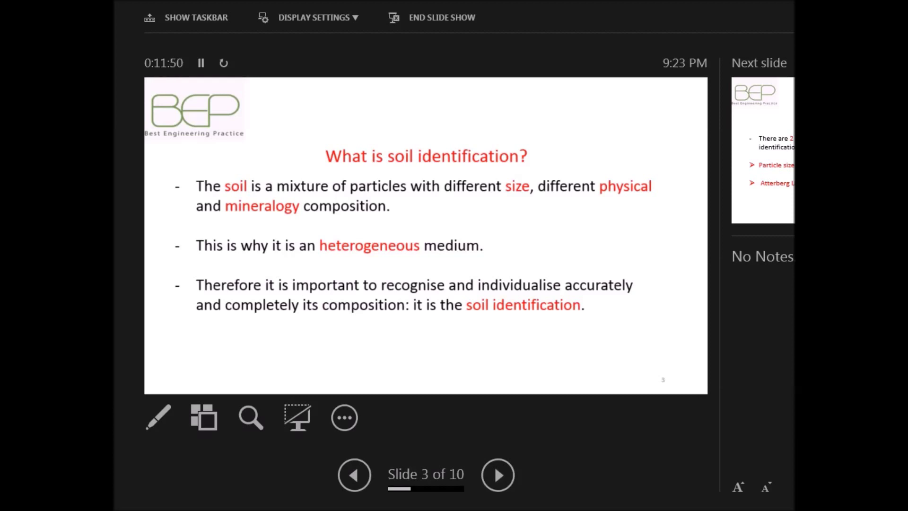
{"action": "key", "text": "Right"}
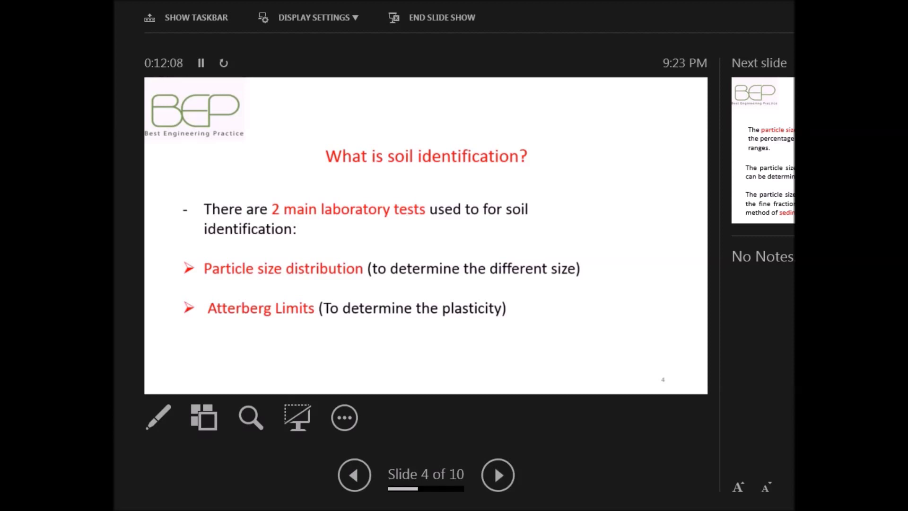
{"action": "key", "text": "Right"}
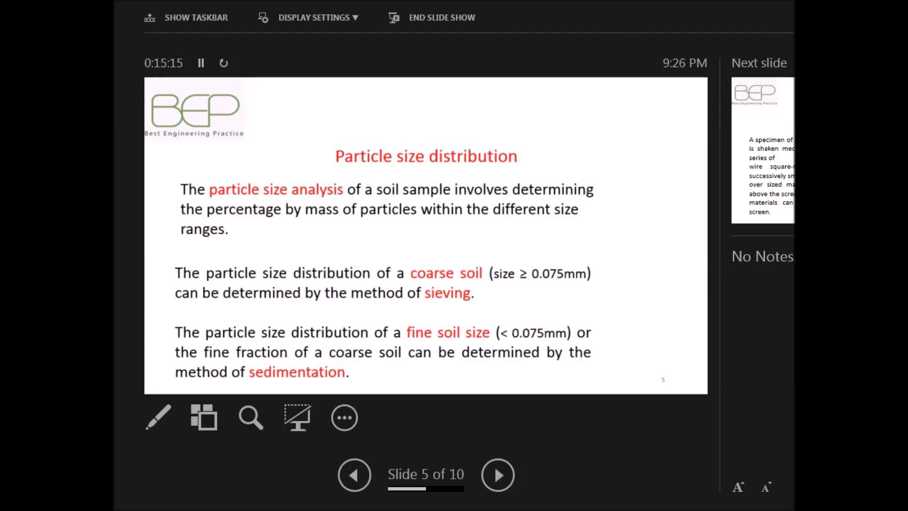
- Advance past the particle size distribution slide to slide 6, 'Sieve analysis'
{"action": "key", "text": "Right"}
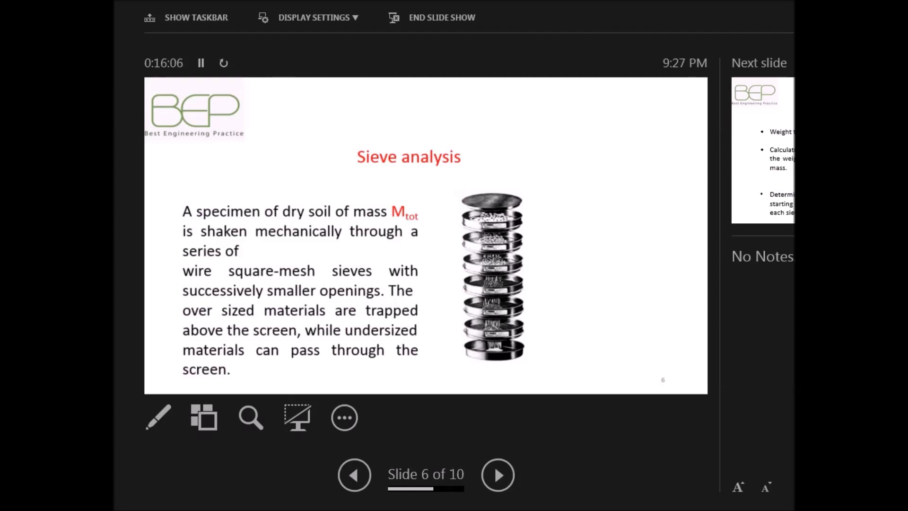
- Finish the slides and select cell E6 on the Sieve Analysis workbook's exo1 sheet
{"action": "key", "text": "Right"}
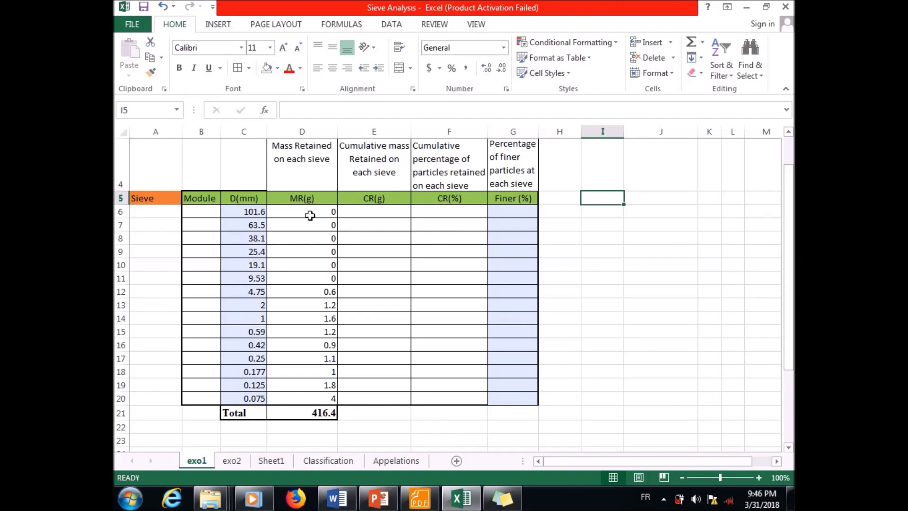
{"action": "left_click", "coordinate": [363, 213]}
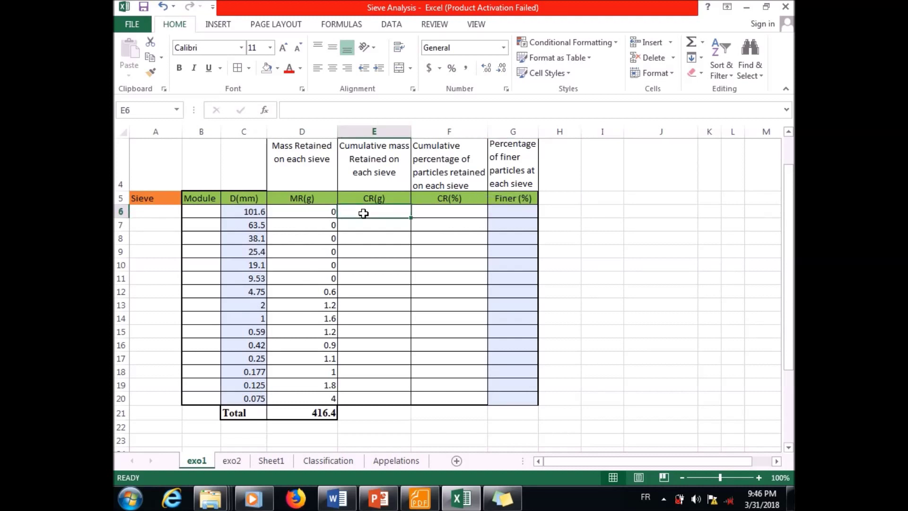
- Enter =D6 in E6 and the running total =E6+D7 in E7
{"action": "type", "text": "="}
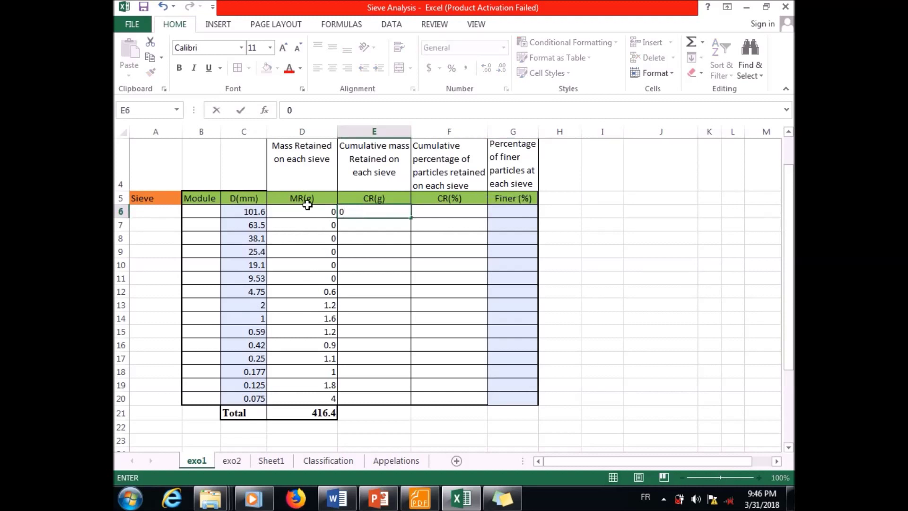
{"action": "left_click", "coordinate": [308, 211]}
{"action": "left_click", "coordinate": [368, 226]}
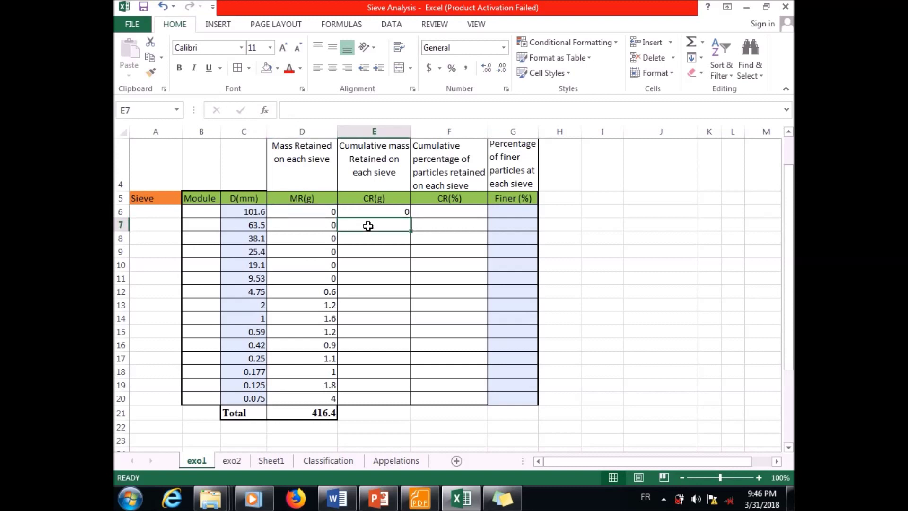
{"action": "type", "text": "="}
{"action": "left_click", "coordinate": [380, 211]}
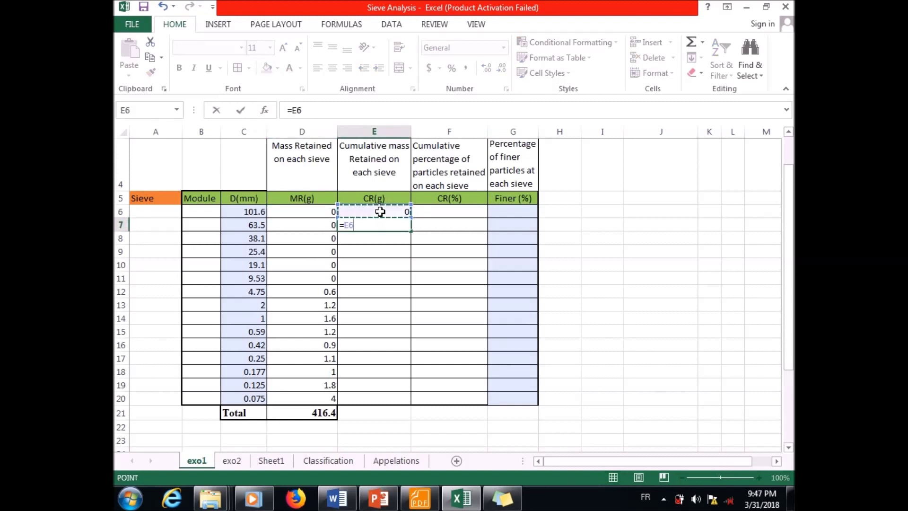
{"action": "type", "text": "+"}
{"action": "left_click", "coordinate": [328, 225]}
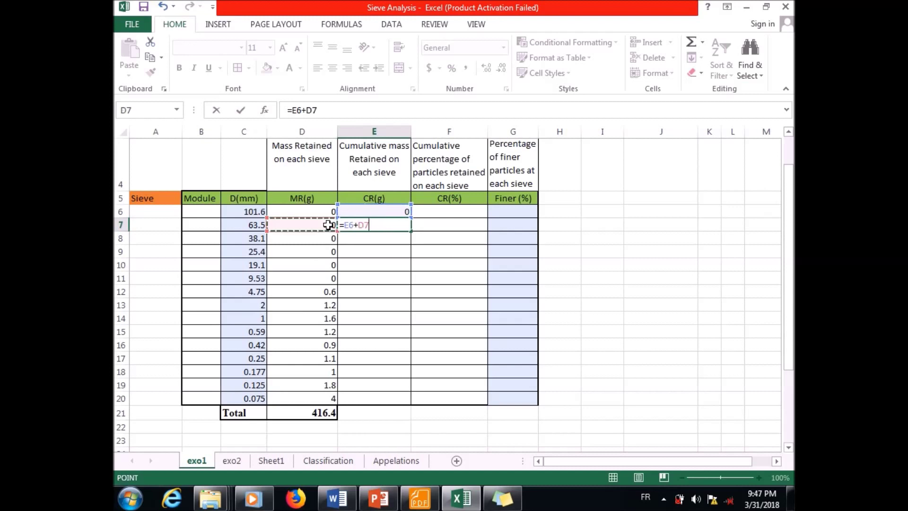
{"action": "key", "text": "Return"}
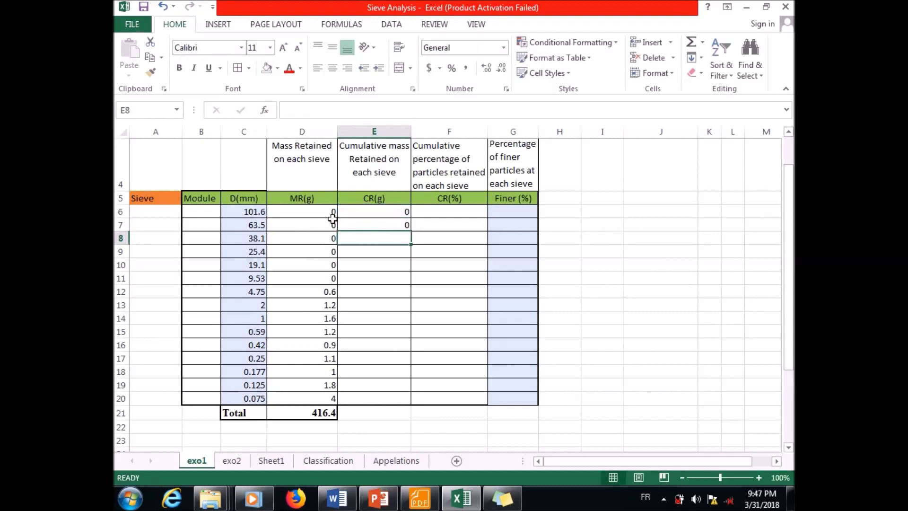
- Copy E7's running-total formula down through E20
{"action": "left_click", "coordinate": [404, 225]}
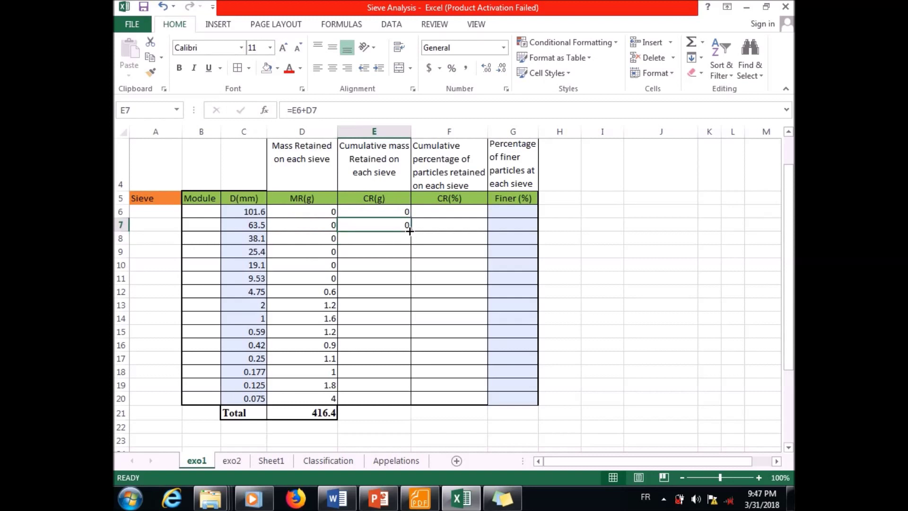
{"action": "left_click_drag", "start_coordinate": [410, 231], "coordinate": [410, 360]}
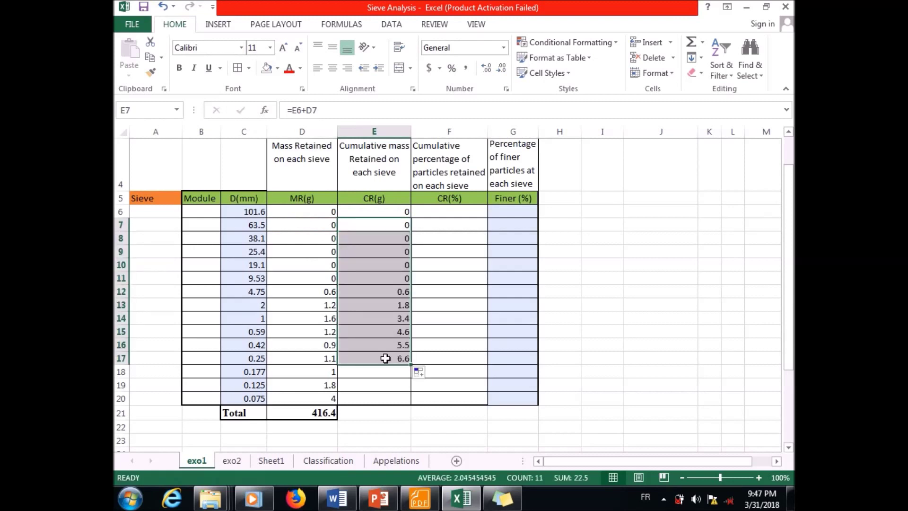
{"action": "left_click", "coordinate": [409, 362]}
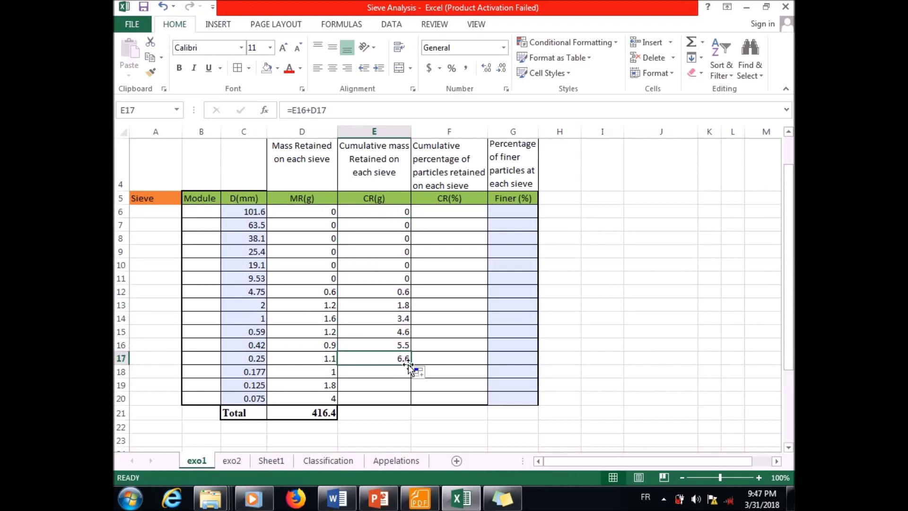
{"action": "left_click_drag", "start_coordinate": [410, 364], "coordinate": [404, 400]}
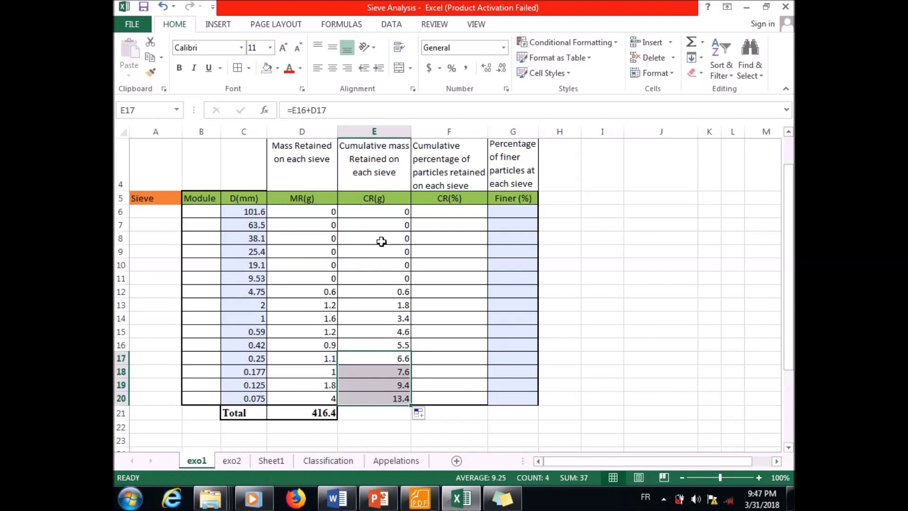
- Enter =E6/$D$21 in F6 and fill it down to F20
{"action": "left_click", "coordinate": [429, 213]}
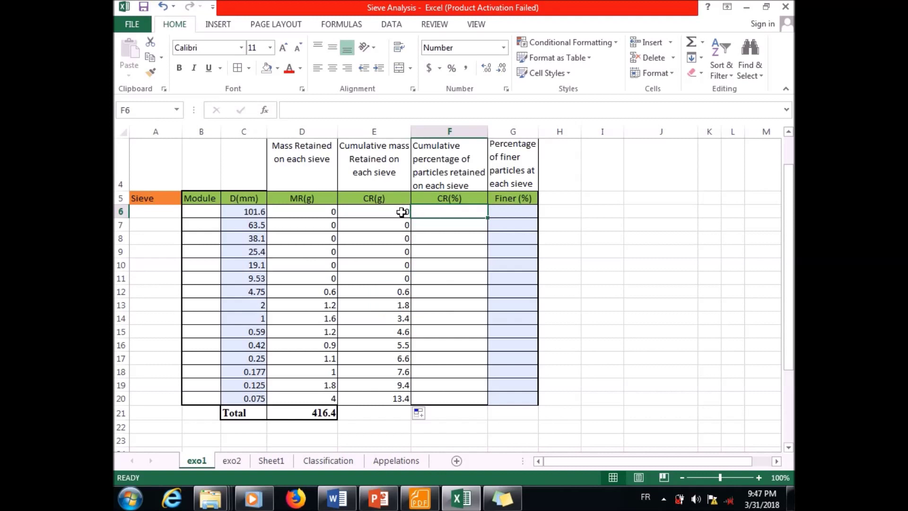
{"action": "type", "text": "="}
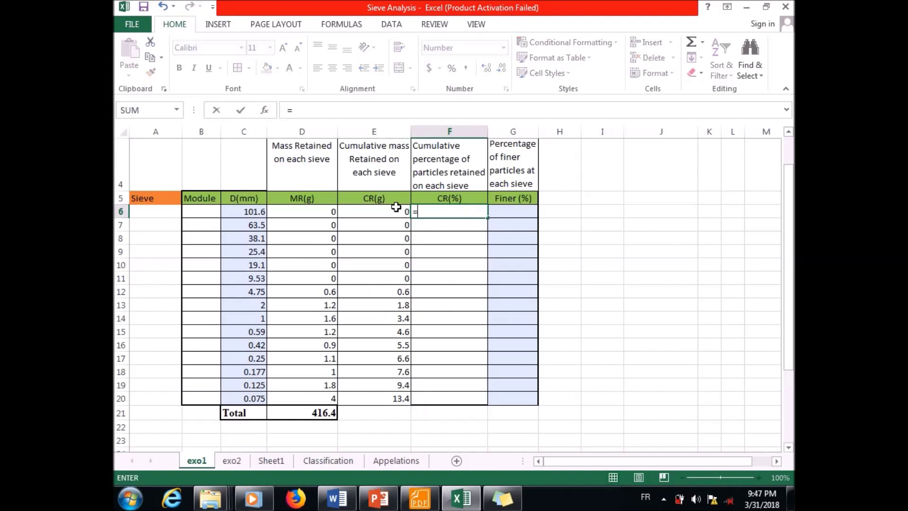
{"action": "left_click", "coordinate": [395, 214]}
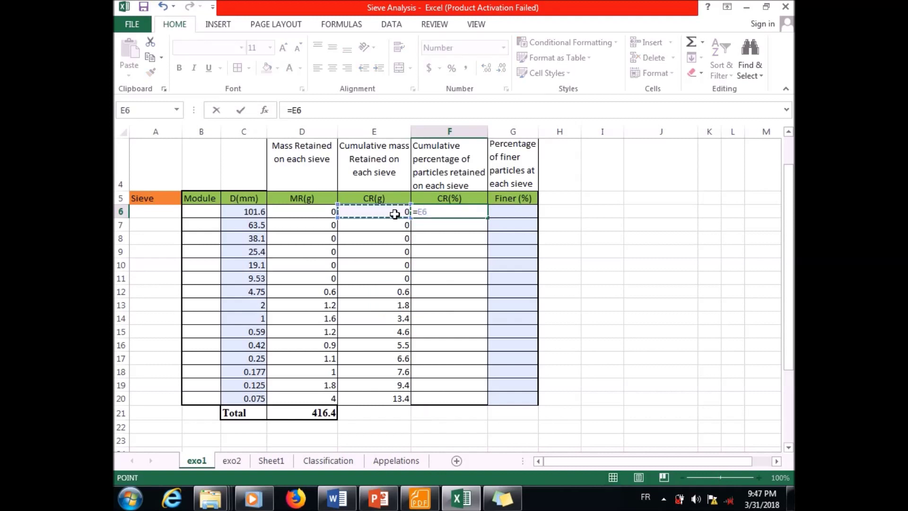
{"action": "type", "text": "/"}
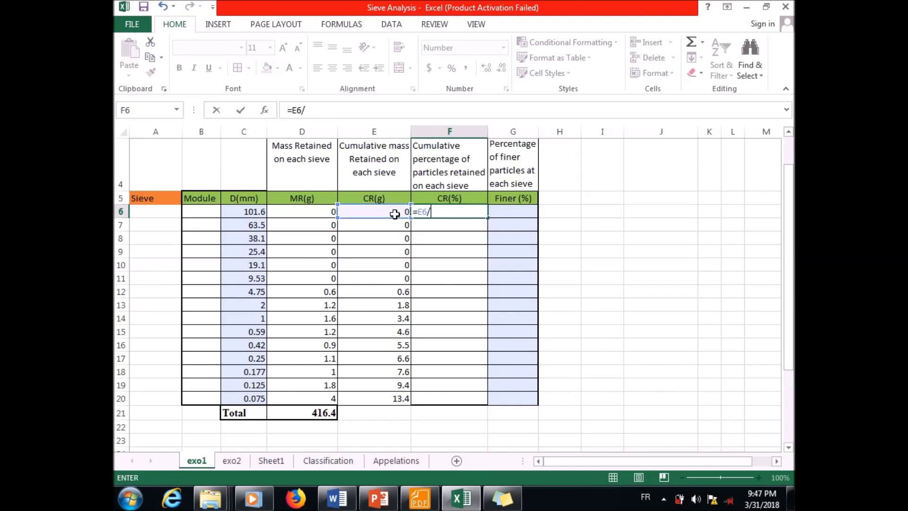
{"action": "left_click", "coordinate": [322, 414]}
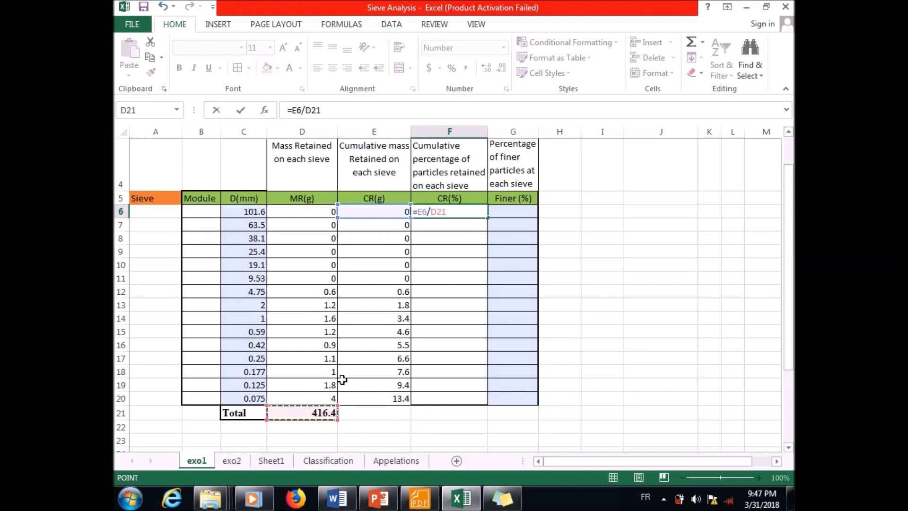
{"action": "key", "text": "F4"}
{"action": "key", "text": "Return"}
{"action": "left_click", "coordinate": [478, 215]}
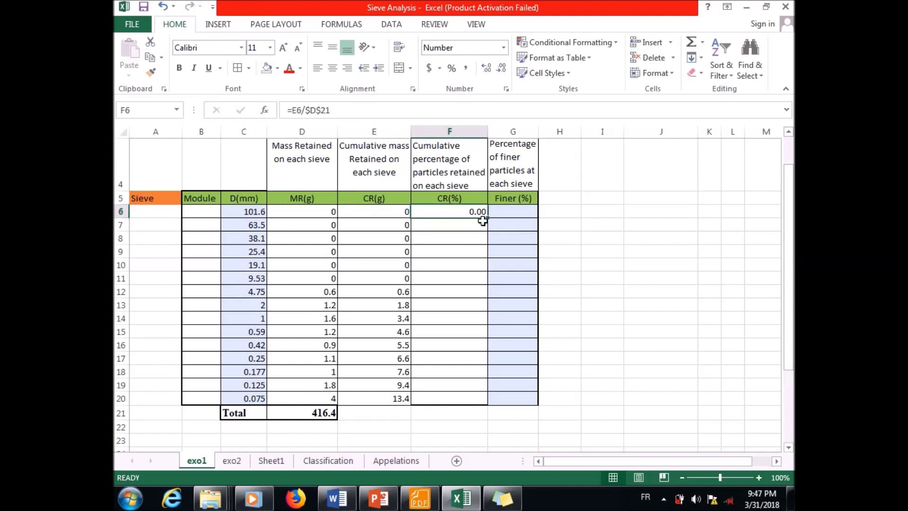
{"action": "double_click", "coordinate": [487, 217]}
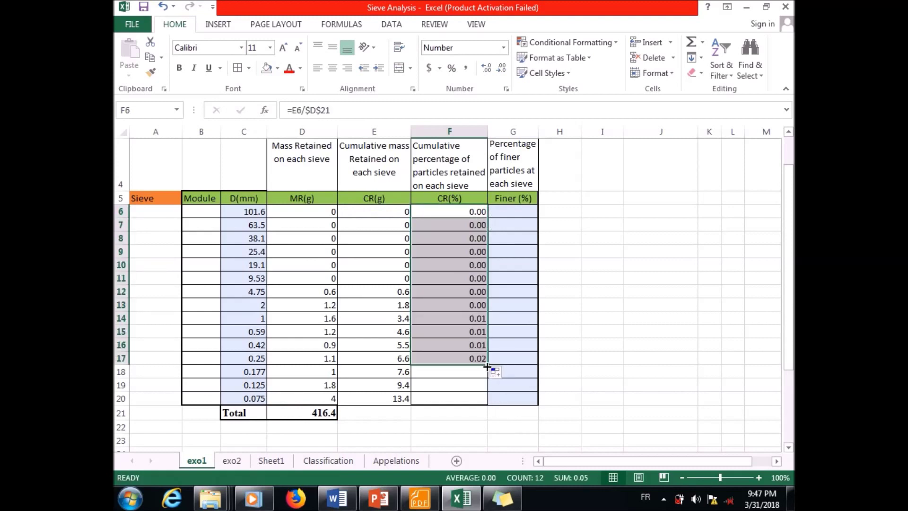
{"action": "left_click_drag", "start_coordinate": [487, 367], "coordinate": [482, 399]}
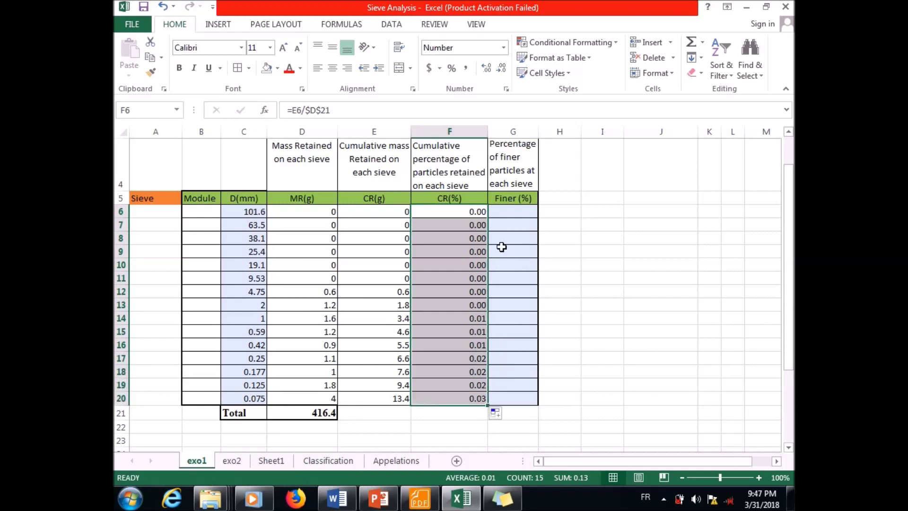
- Change F6 to =(E6/$D$21)*100 and copy it down to F20
{"action": "left_click", "coordinate": [462, 213]}
{"action": "double_click", "coordinate": [462, 212]}
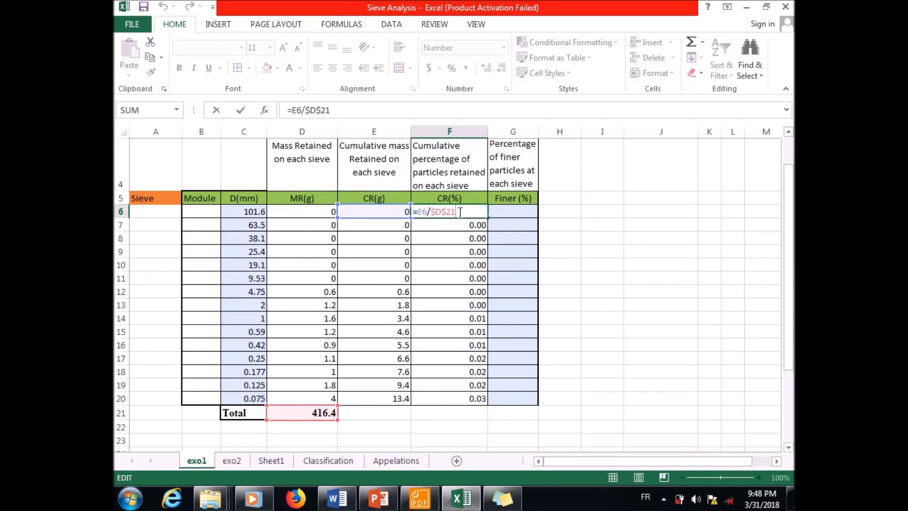
{"action": "type", "text": "("}
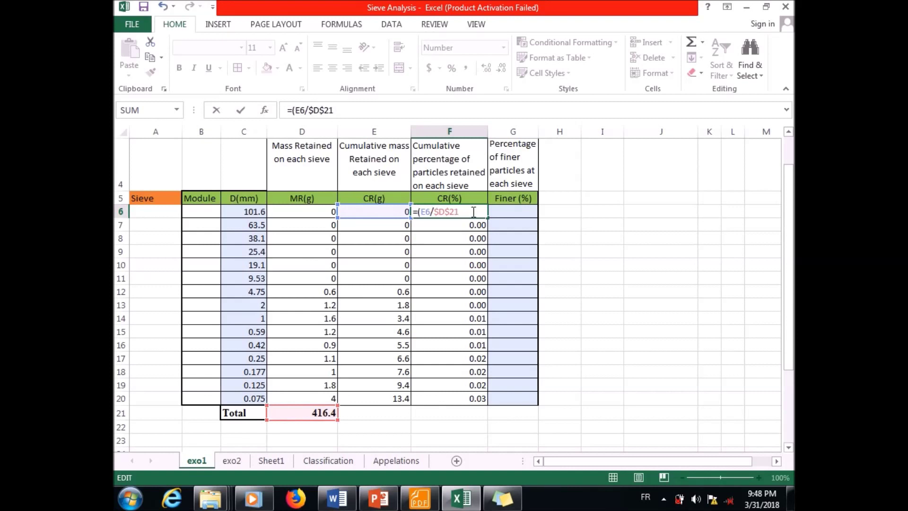
{"action": "type", "text": ")*100"}
{"action": "key", "text": "Return"}
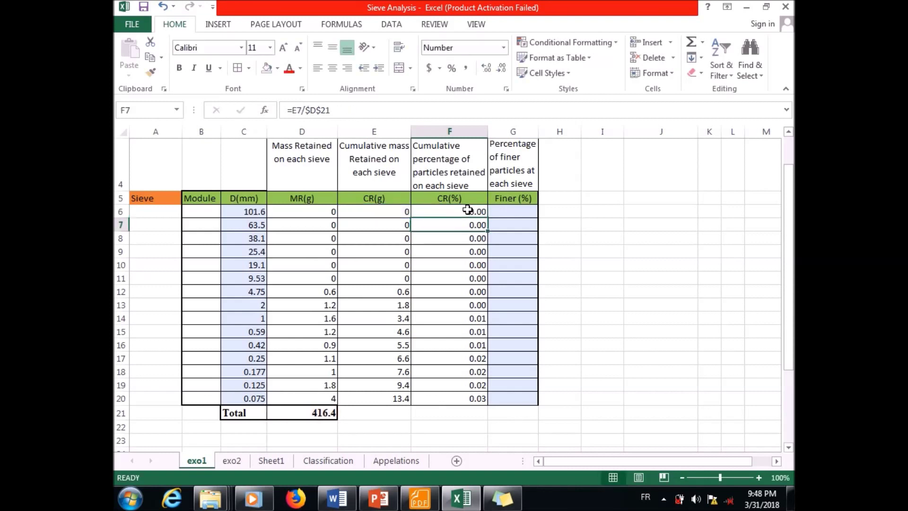
{"action": "left_click", "coordinate": [468, 210]}
{"action": "left_click_drag", "start_coordinate": [488, 218], "coordinate": [481, 400]}
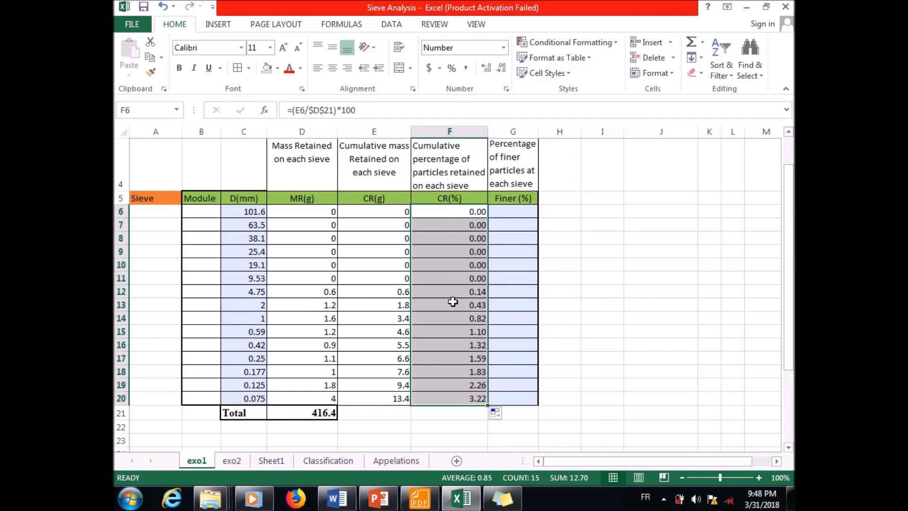
{"action": "left_click", "coordinate": [506, 212]}
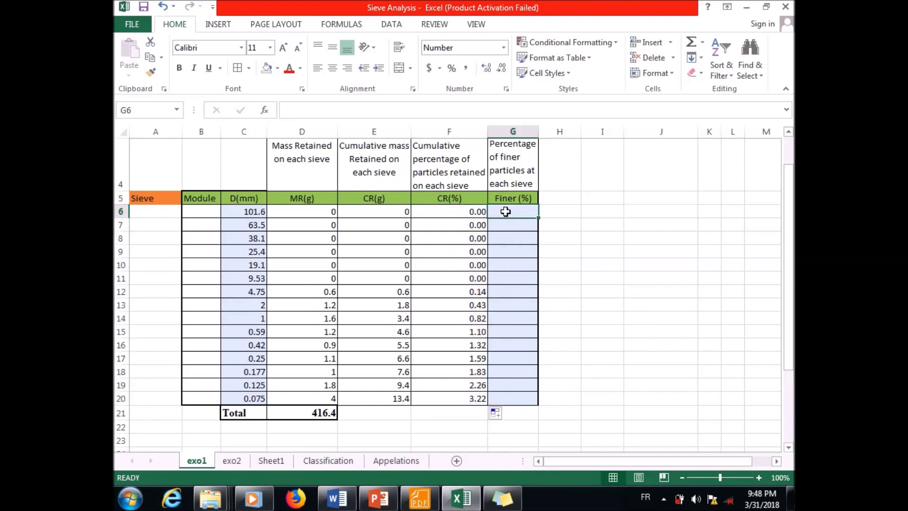
- Enter =100-F6 in G6 and copy it down through G20
{"action": "type", "text": "100"}
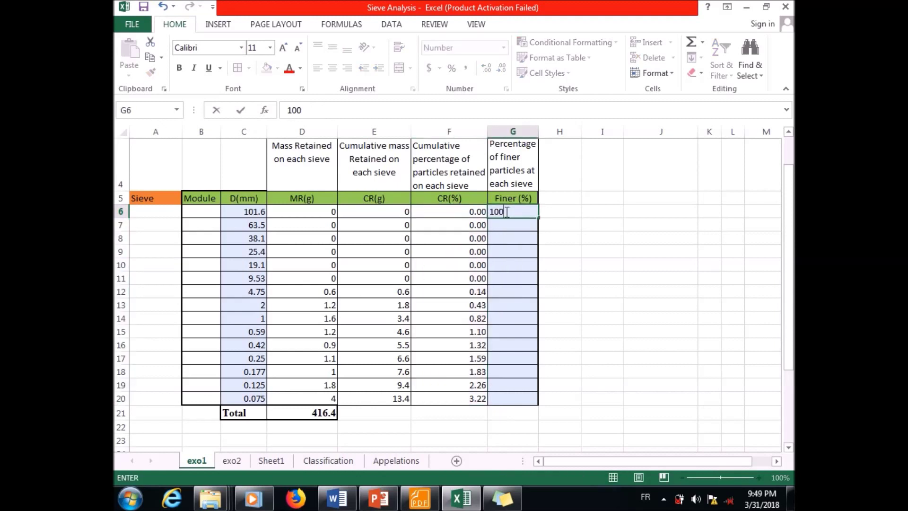
{"action": "type", "text": "-"}
{"action": "left_click", "coordinate": [471, 211]}
{"action": "double_click", "coordinate": [493, 212]}
{"action": "type", "text": "="}
{"action": "left_click", "coordinate": [513, 212]}
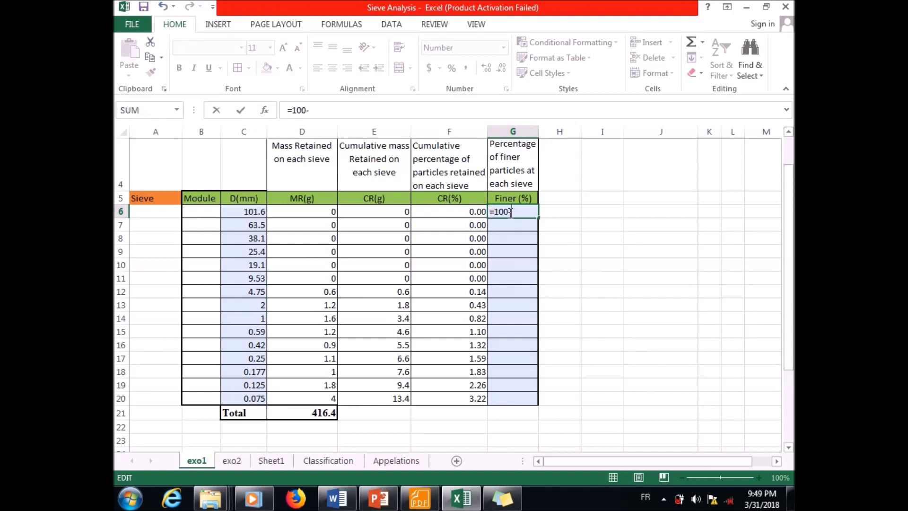
{"action": "left_click", "coordinate": [476, 210]}
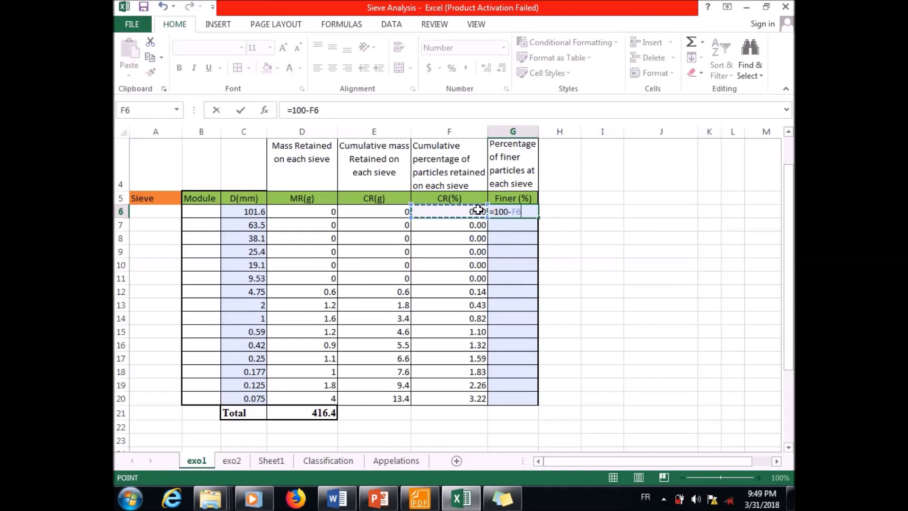
{"action": "key", "text": "Return"}
{"action": "left_click", "coordinate": [498, 215]}
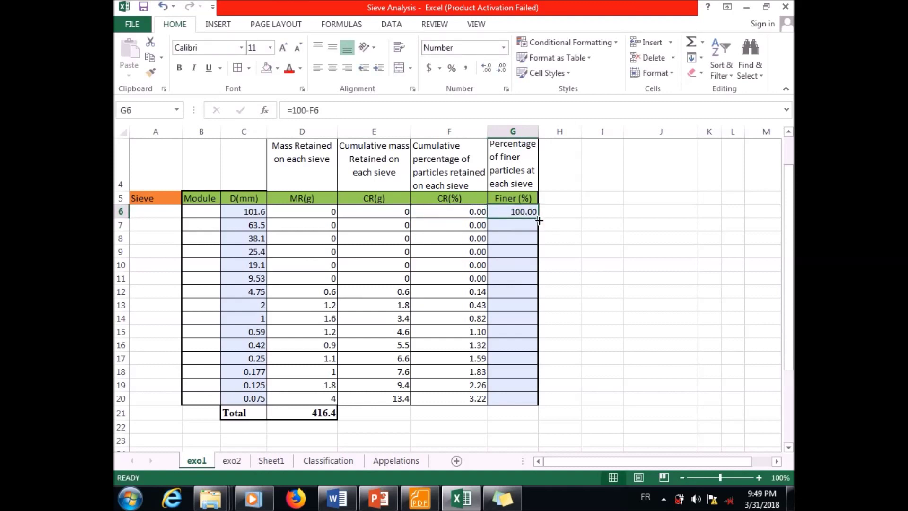
{"action": "left_click_drag", "start_coordinate": [538, 219], "coordinate": [534, 401]}
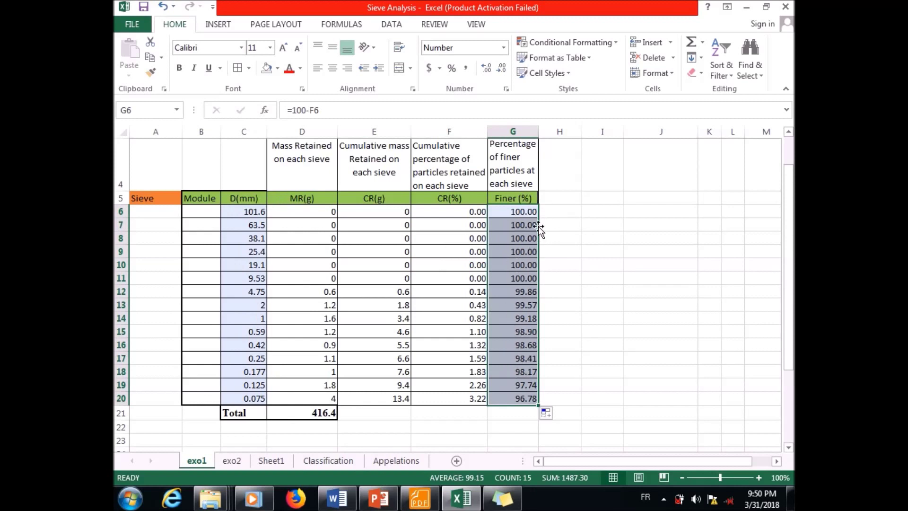
- Insert a Scatter with Smooth Lines chart from the selected Finer (%) values G6:G20
{"action": "left_click", "coordinate": [224, 28]}
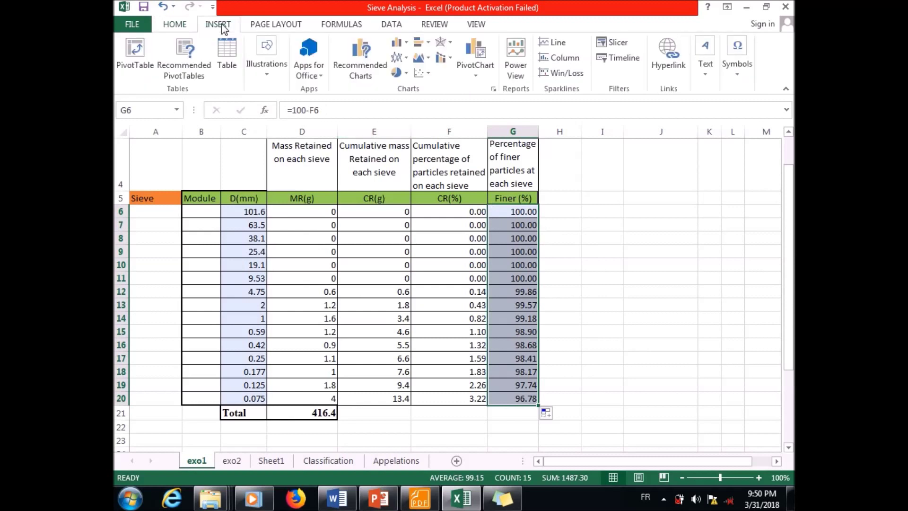
{"action": "left_click", "coordinate": [430, 74]}
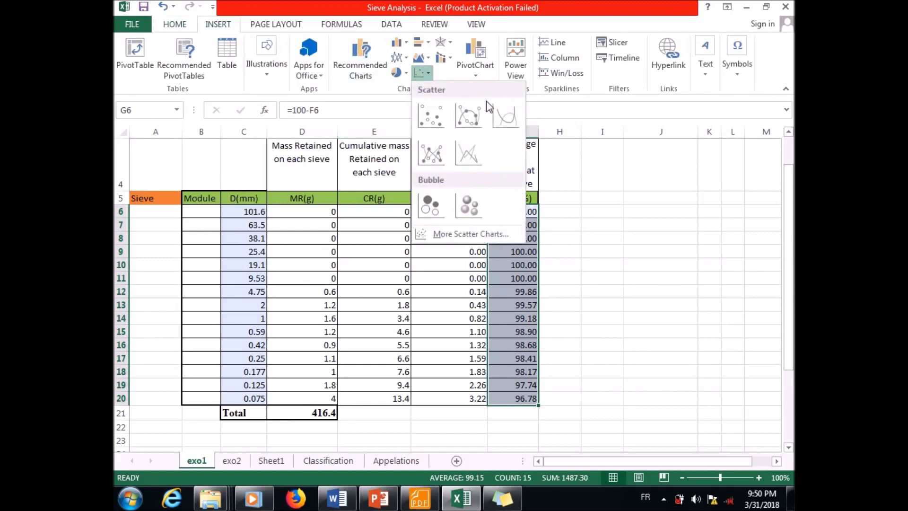
{"action": "left_click", "coordinate": [506, 119]}
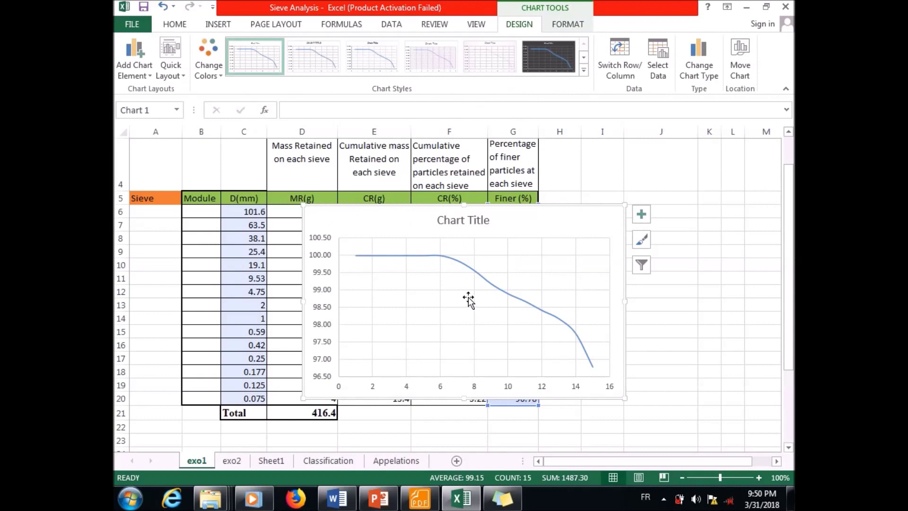
{"action": "right_click", "coordinate": [463, 303]}
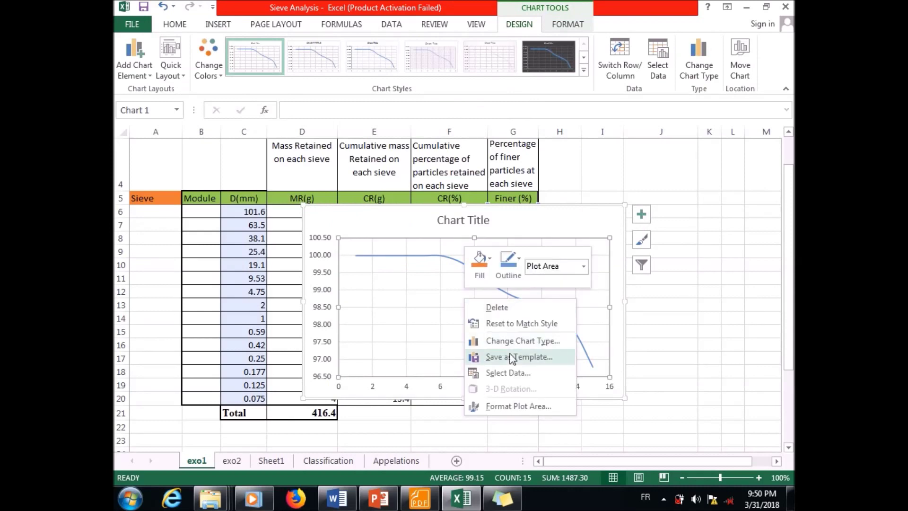
- Remove Series1 and add a 'Gradation curve' series with X values C6:C20
{"action": "left_click", "coordinate": [510, 373]}
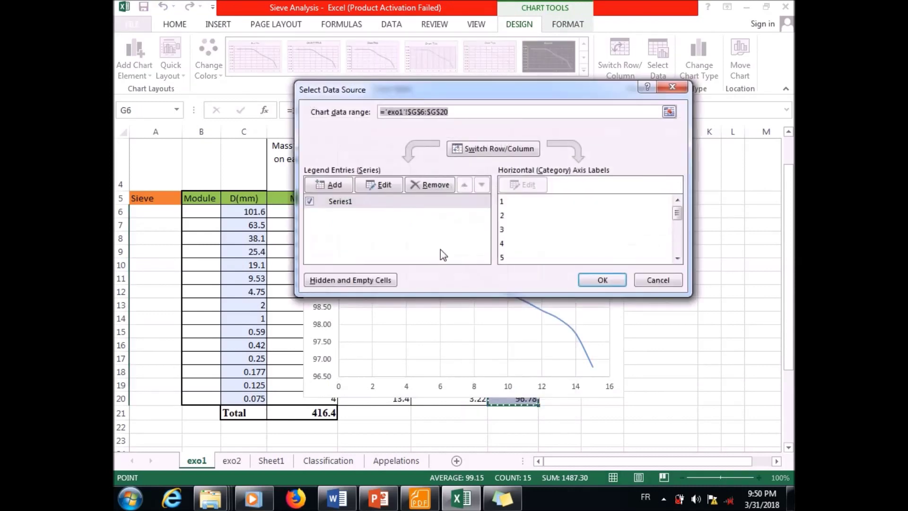
{"action": "left_click", "coordinate": [347, 202]}
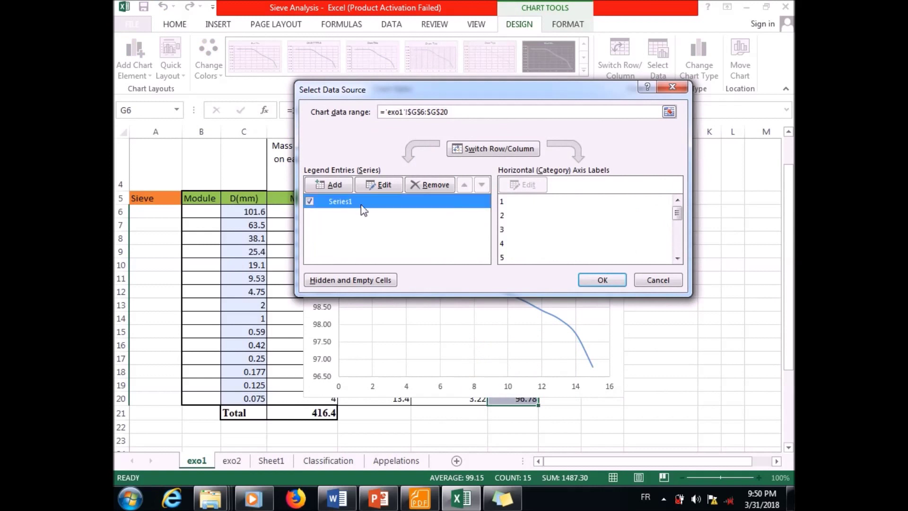
{"action": "left_click", "coordinate": [441, 185]}
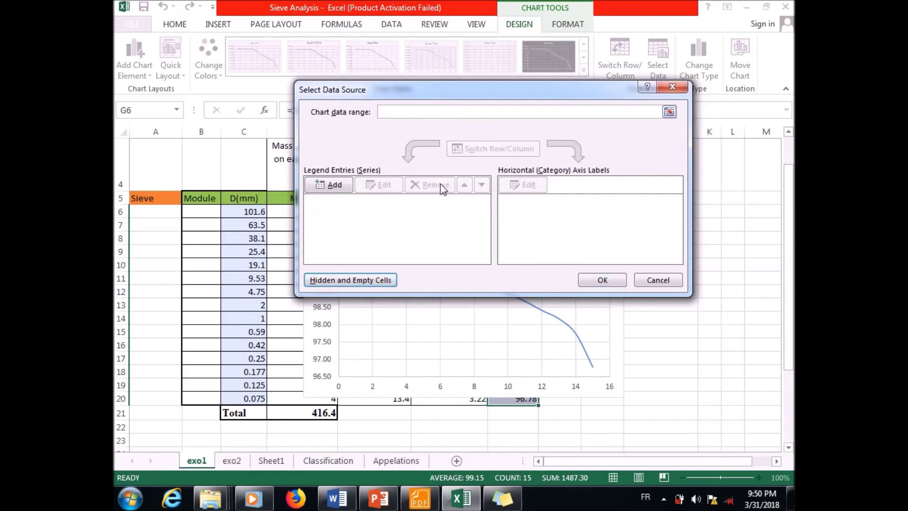
{"action": "left_click", "coordinate": [334, 185]}
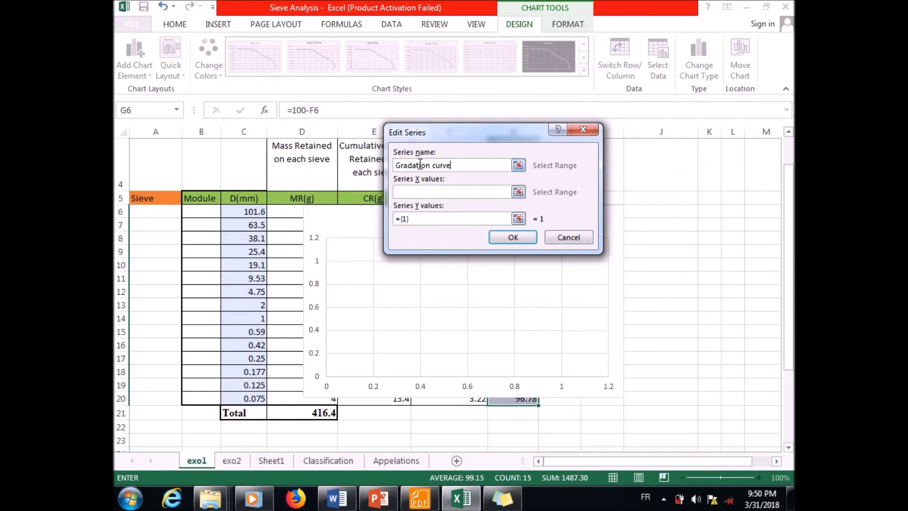
{"action": "left_click", "coordinate": [432, 192]}
{"action": "left_click_drag", "start_coordinate": [469, 131], "coordinate": [660, 126]}
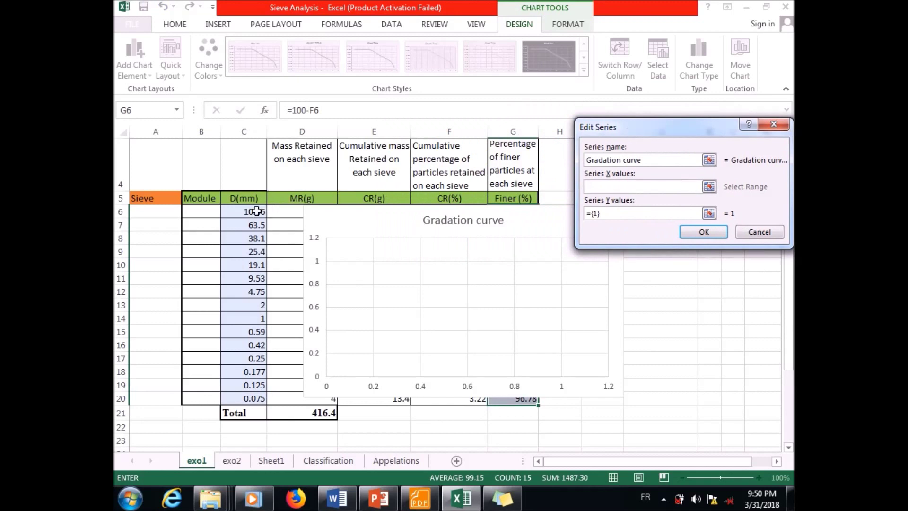
{"action": "left_click_drag", "start_coordinate": [251, 209], "coordinate": [258, 395]}
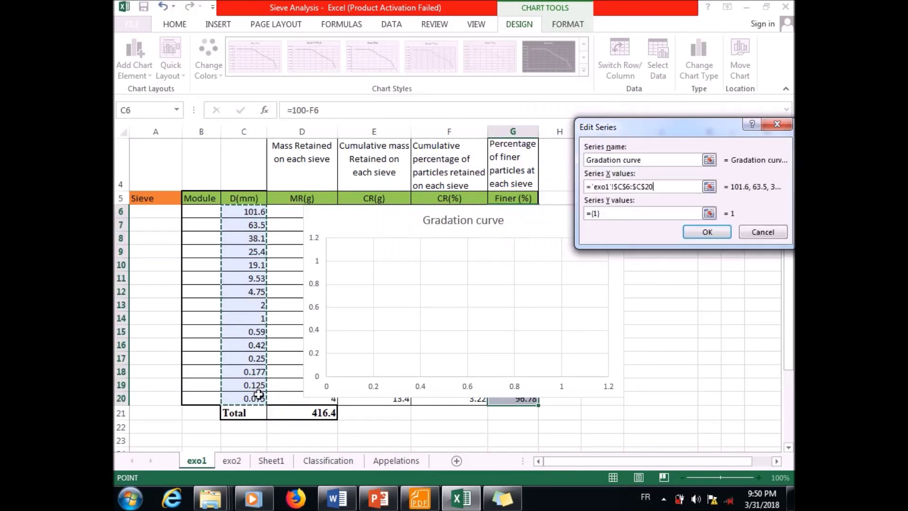
- Set the series Y values to G6:G20, apply, and move the chart over columns E–G
{"action": "left_click", "coordinate": [636, 213]}
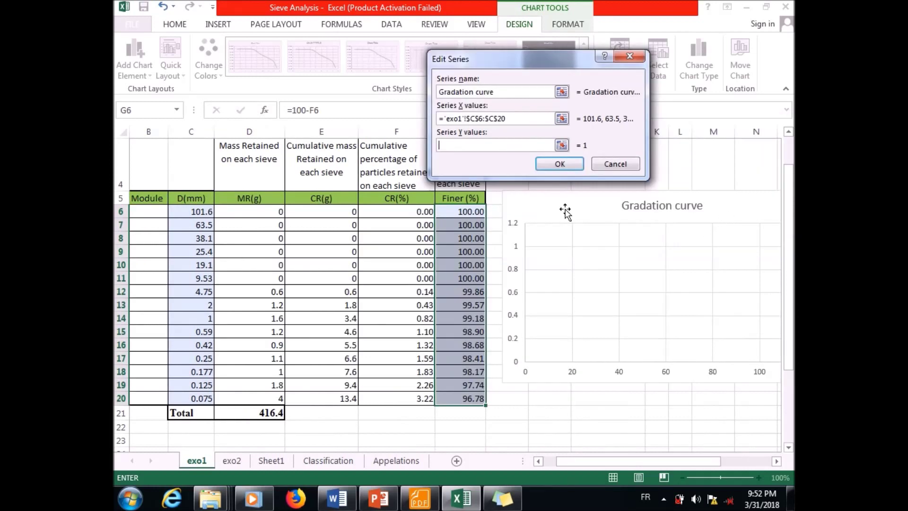
{"action": "left_click_drag", "start_coordinate": [468, 212], "coordinate": [485, 400]}
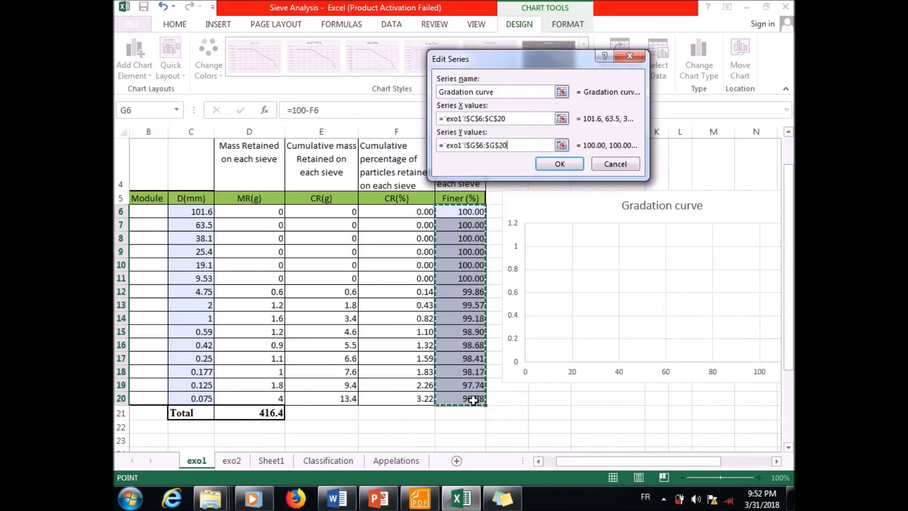
{"action": "left_click", "coordinate": [560, 164]}
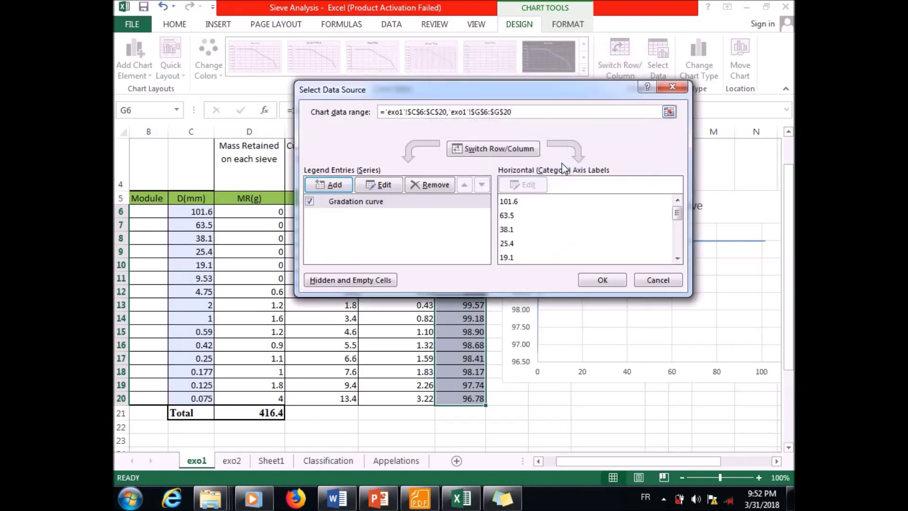
{"action": "left_click", "coordinate": [602, 280]}
{"action": "left_click_drag", "start_coordinate": [588, 197], "coordinate": [441, 197]}
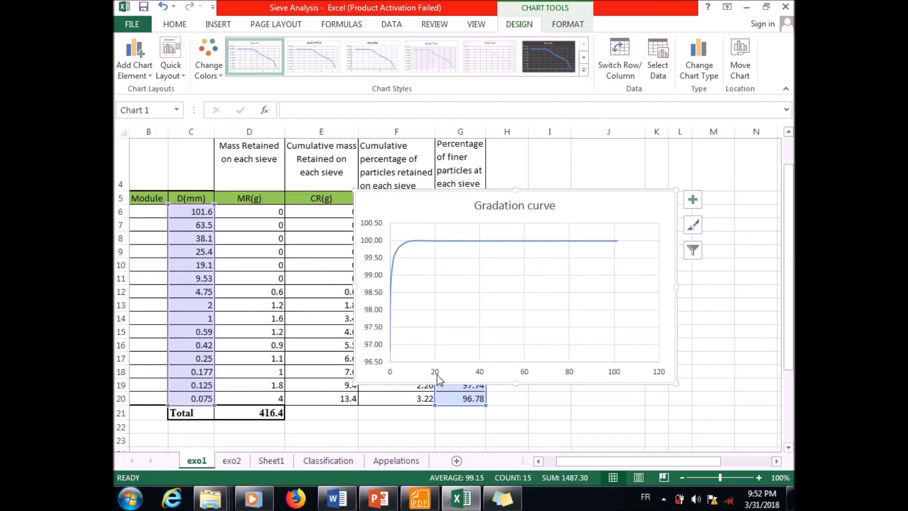
{"action": "left_click", "coordinate": [526, 376]}
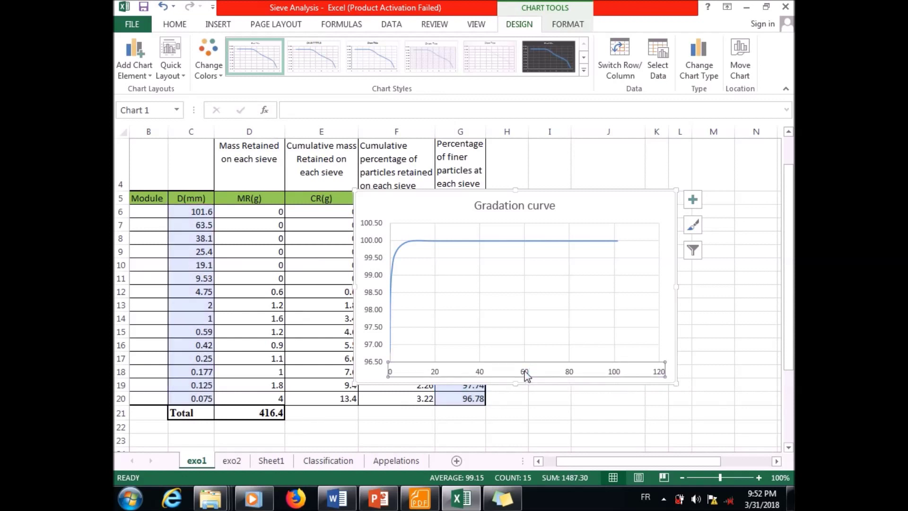
- Set the horizontal axis to a logarithmic scale with the vertical axis crossing at 0.01
{"action": "double_click", "coordinate": [527, 376]}
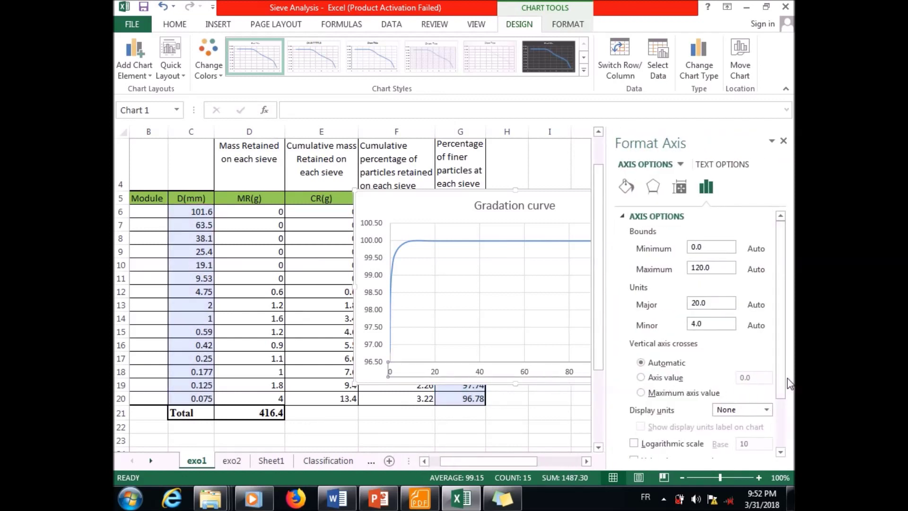
{"action": "left_click_drag", "start_coordinate": [781, 373], "coordinate": [781, 407]}
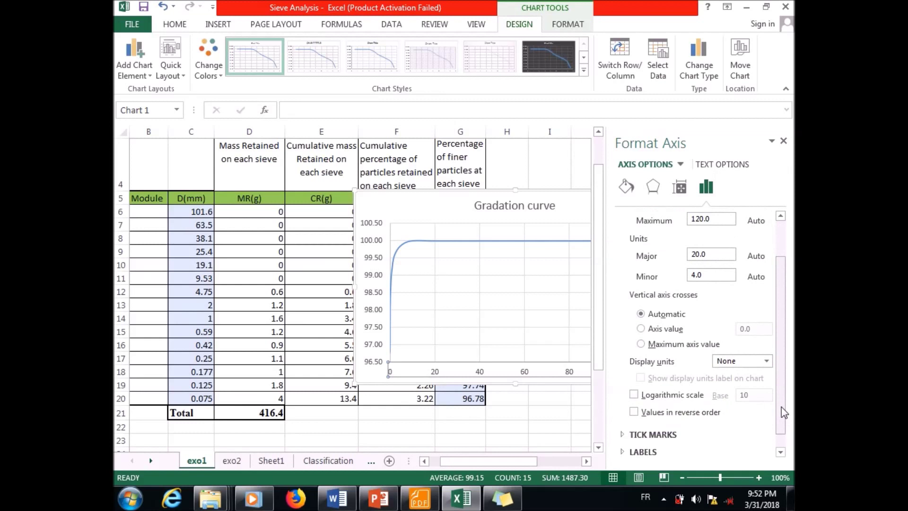
{"action": "left_click", "coordinate": [634, 394]}
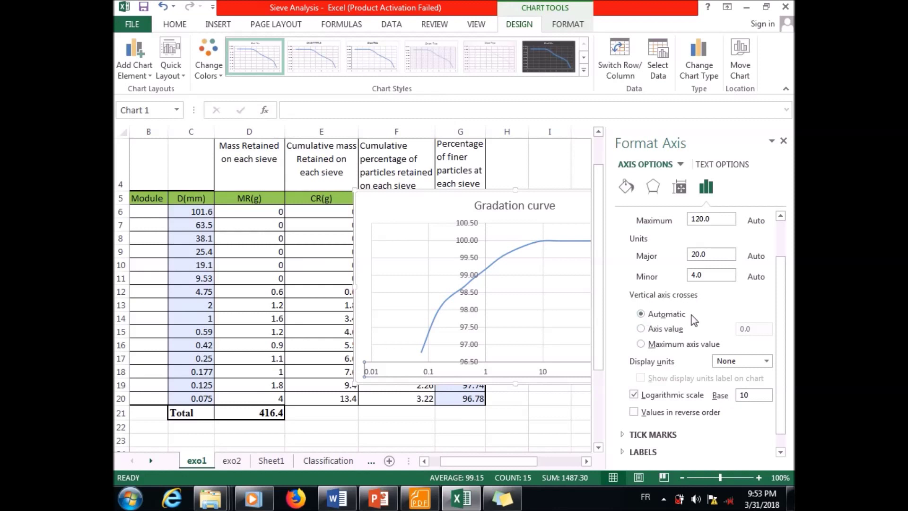
{"action": "left_click", "coordinate": [641, 328]}
{"action": "double_click", "coordinate": [752, 329]}
{"action": "type", "text": "0.01"}
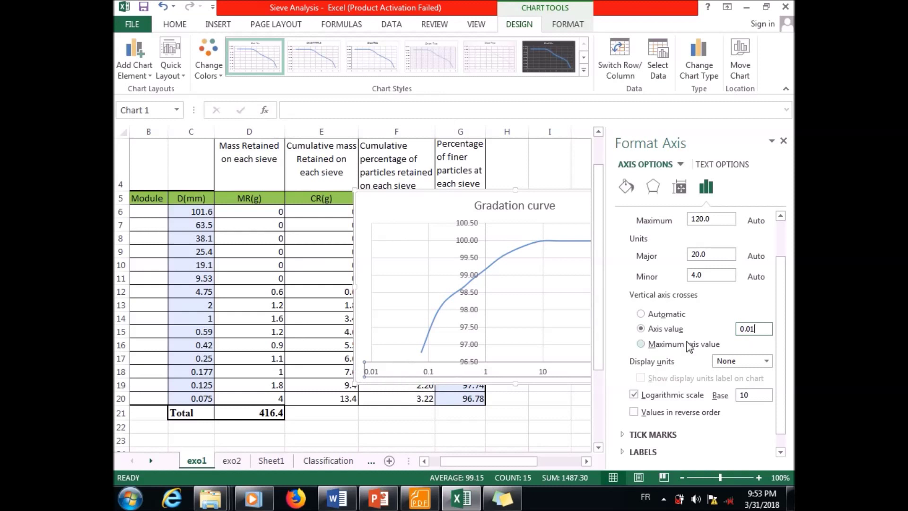
{"action": "left_click", "coordinate": [783, 141]}
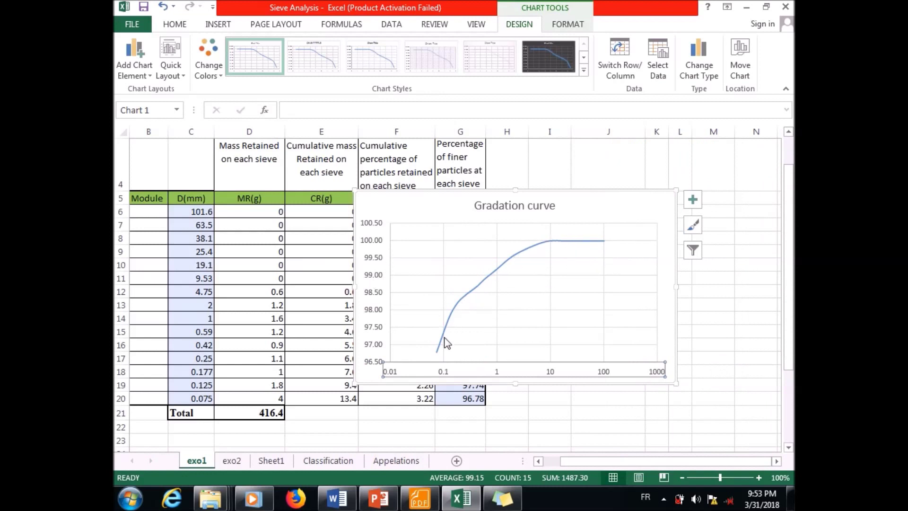
- Move the gradation chart to the right of column G, then bring up the PowerPoint presentation's slide 10
{"action": "left_click_drag", "start_coordinate": [559, 195], "coordinate": [712, 196]}
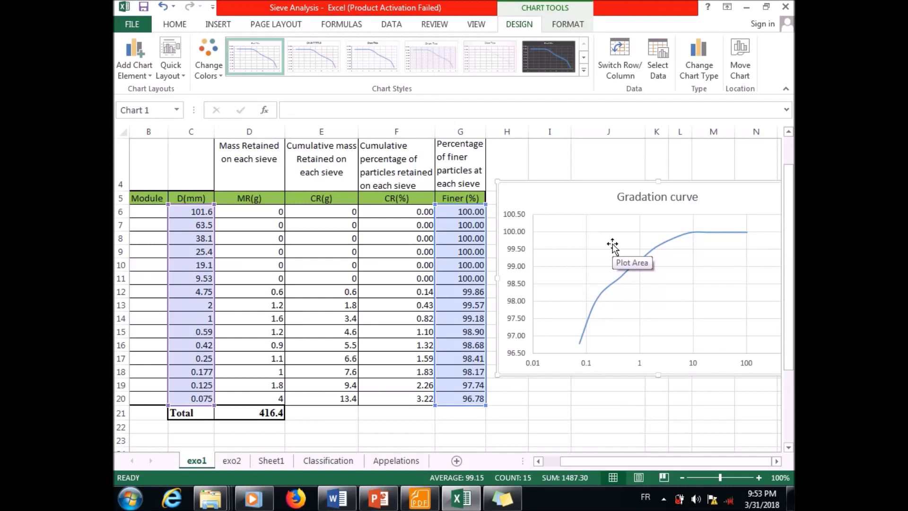
{"action": "left_click", "coordinate": [381, 503]}
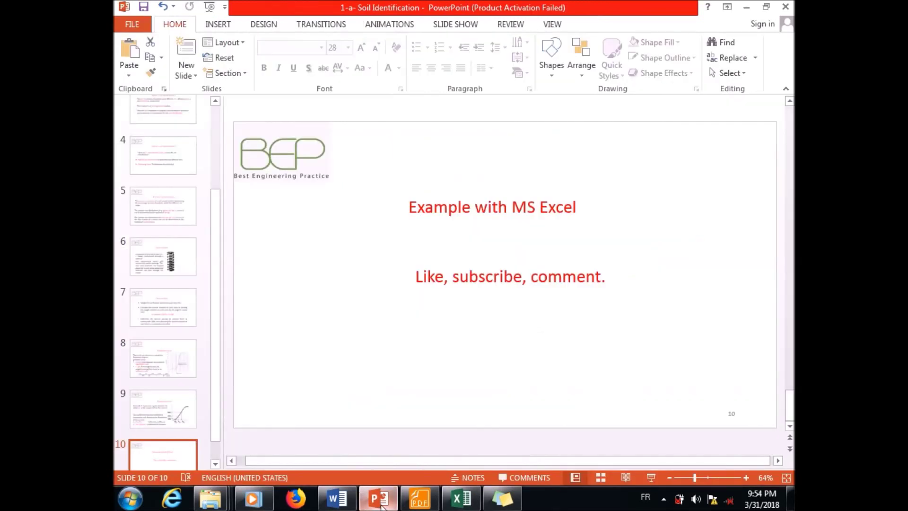